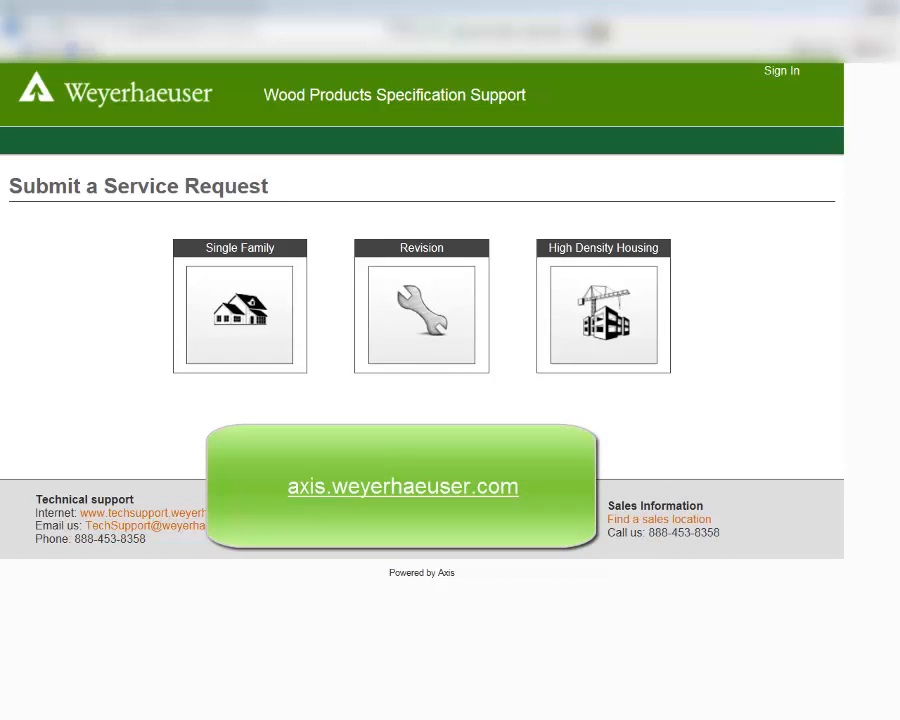
Step: Start a Single Family service request and enter the submitter's full name and phone number
{"action": "left_click", "coordinate": [230, 316]}
{"action": "left_click", "coordinate": [82, 234]}
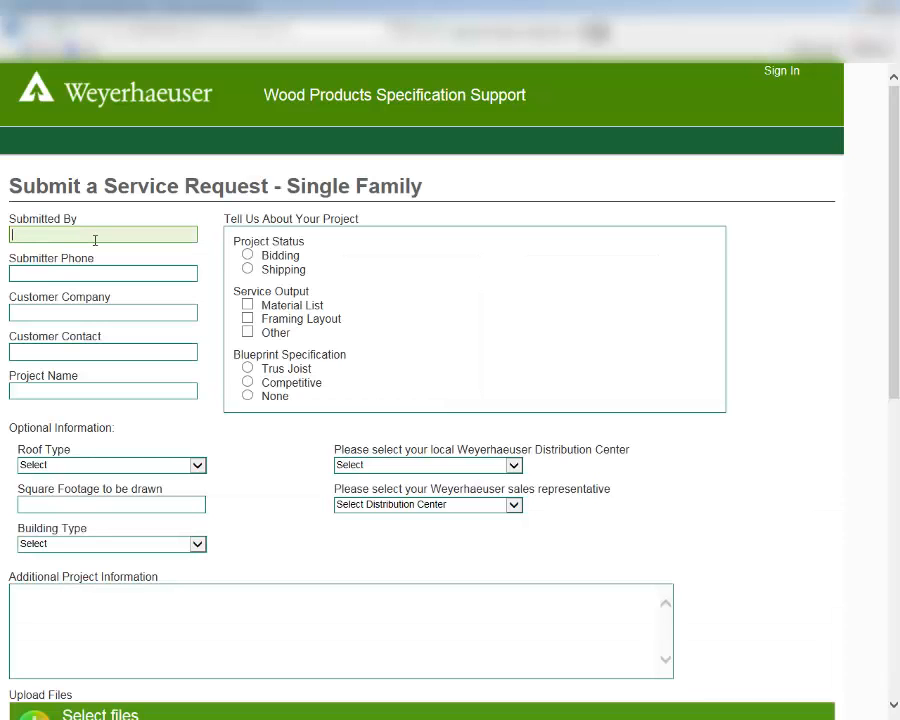
{"action": "type", "text": "Jane Doe"}
{"action": "key", "text": "Tab"}
{"action": "type", "text": "123-456-7890"}
{"action": "key", "text": "Tab"}
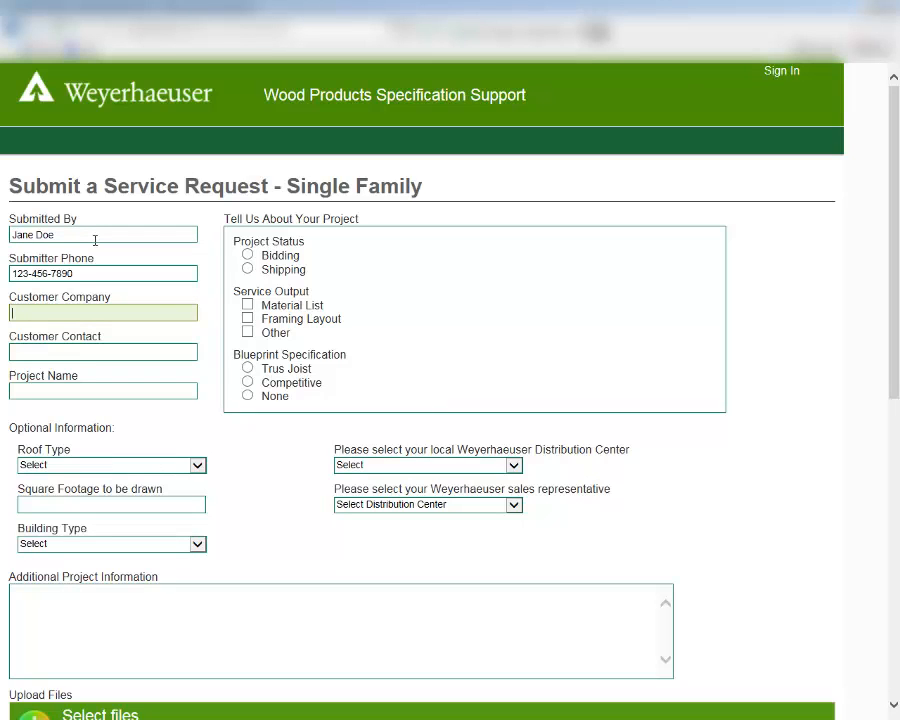
Step: Enter Dealer 123 as the customer company, and fill in the customer contact's name and the project name
{"action": "type", "text": "Dealer 123"}
{"action": "key", "text": "Tab"}
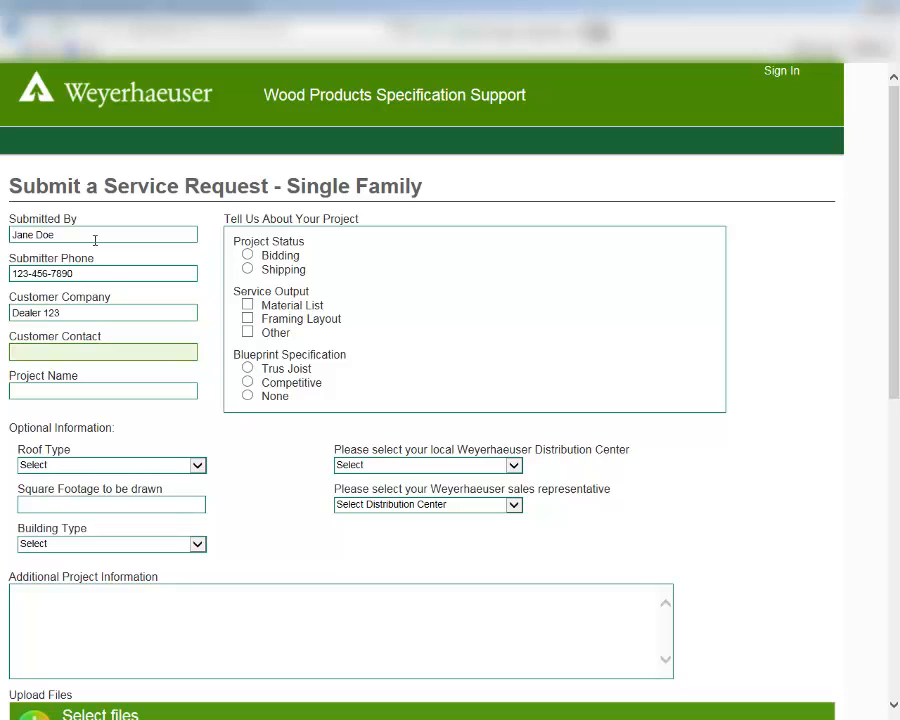
{"action": "type", "text": "Jane Doe"}
{"action": "key", "text": "Tab"}
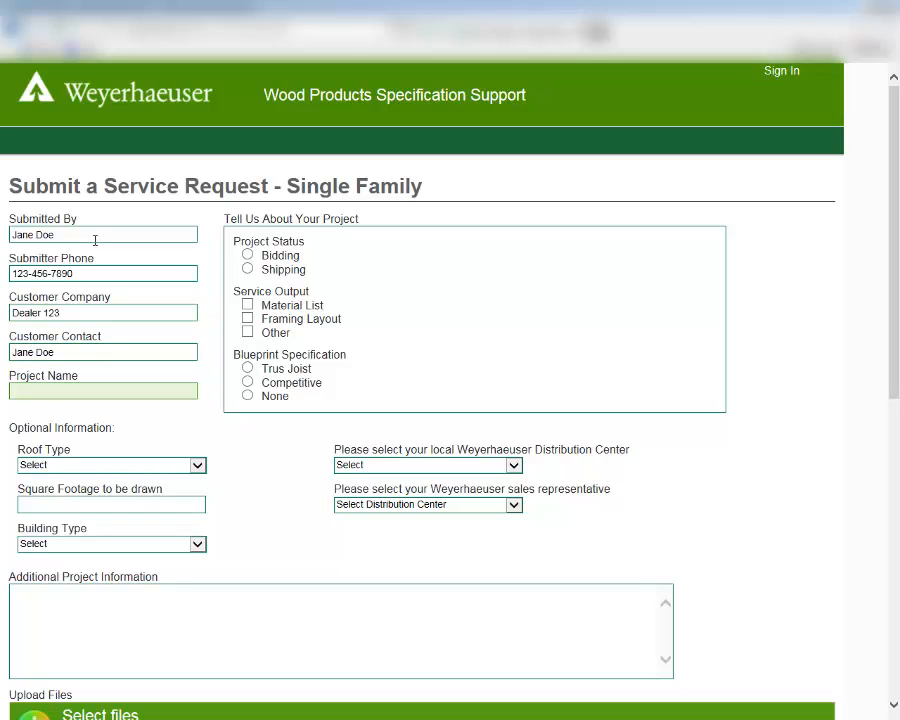
{"action": "type", "text": "Doe Residence"}
Step: Set the project status to Shipping, service output to Material List, and blueprint specification to Trus Joist with Match Plan Spec (No Design)
{"action": "left_click", "coordinate": [248, 270]}
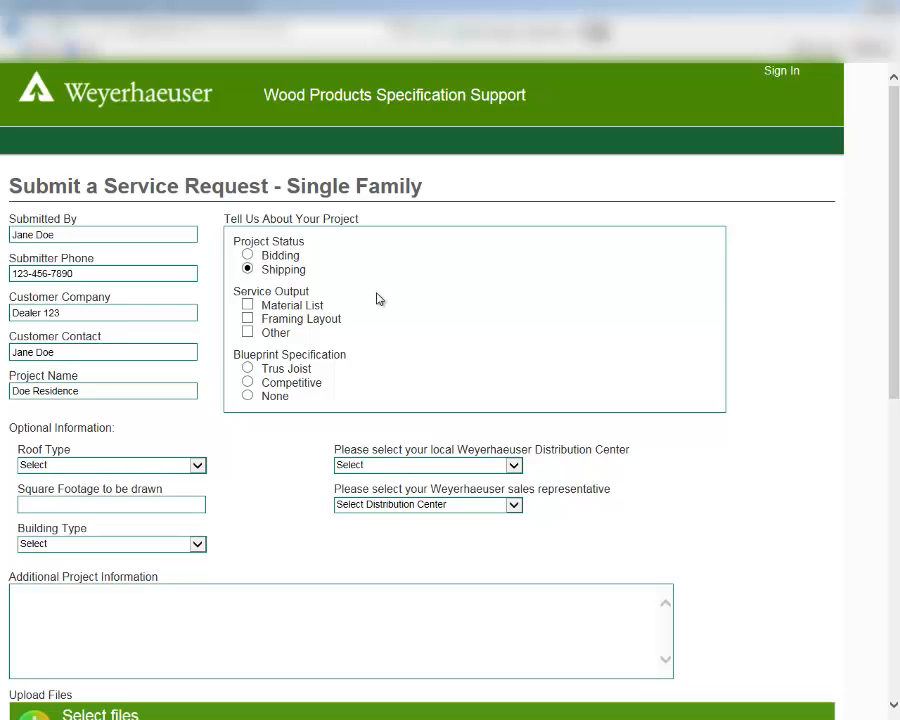
{"action": "left_click", "coordinate": [322, 304]}
{"action": "left_click", "coordinate": [247, 368]}
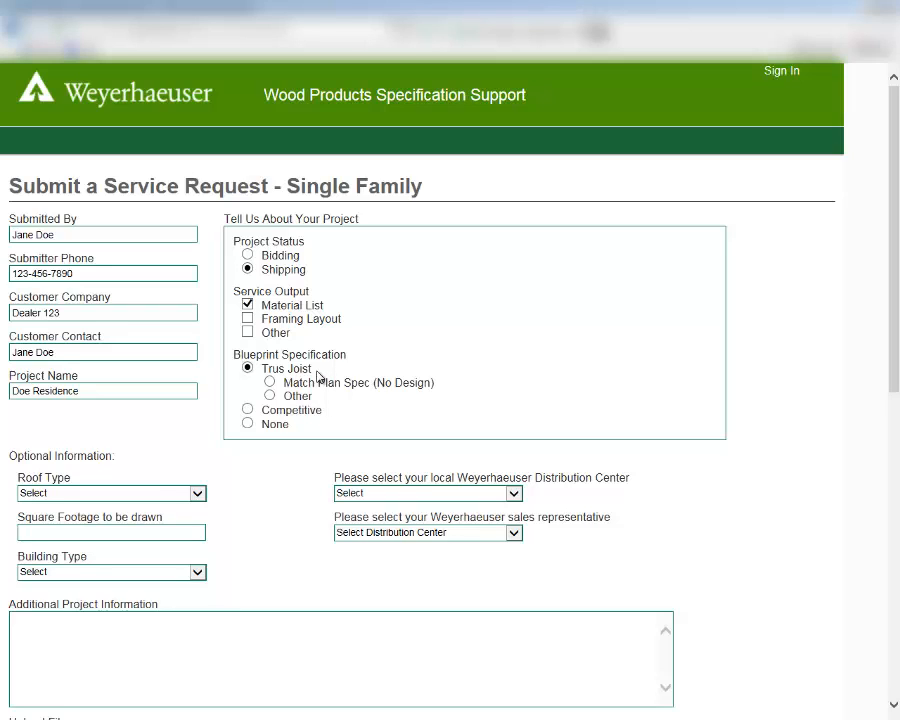
{"action": "left_click", "coordinate": [270, 396]}
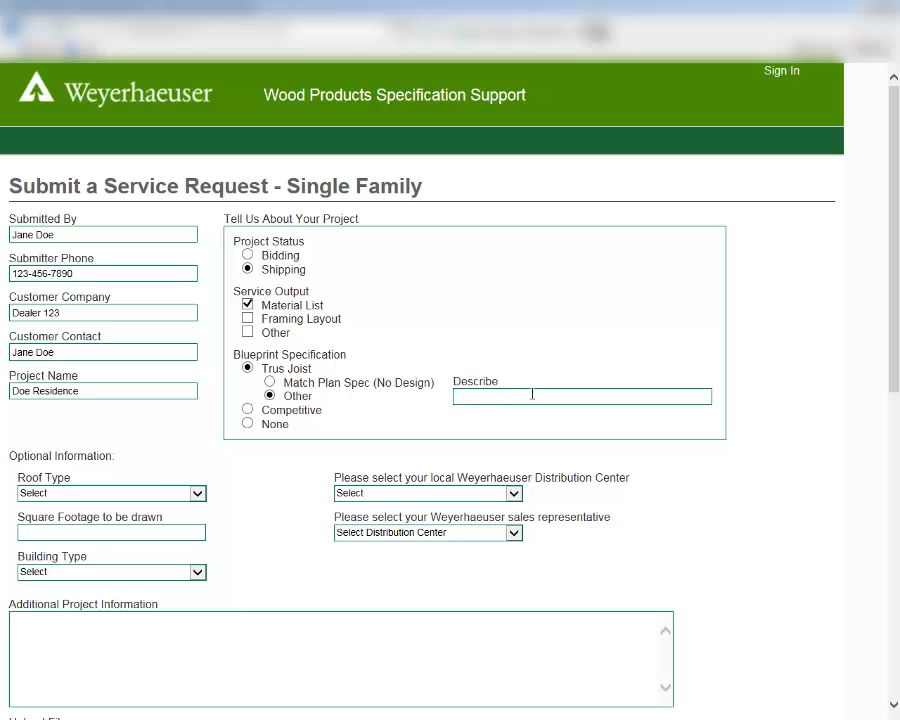
{"action": "left_click", "coordinate": [270, 382]}
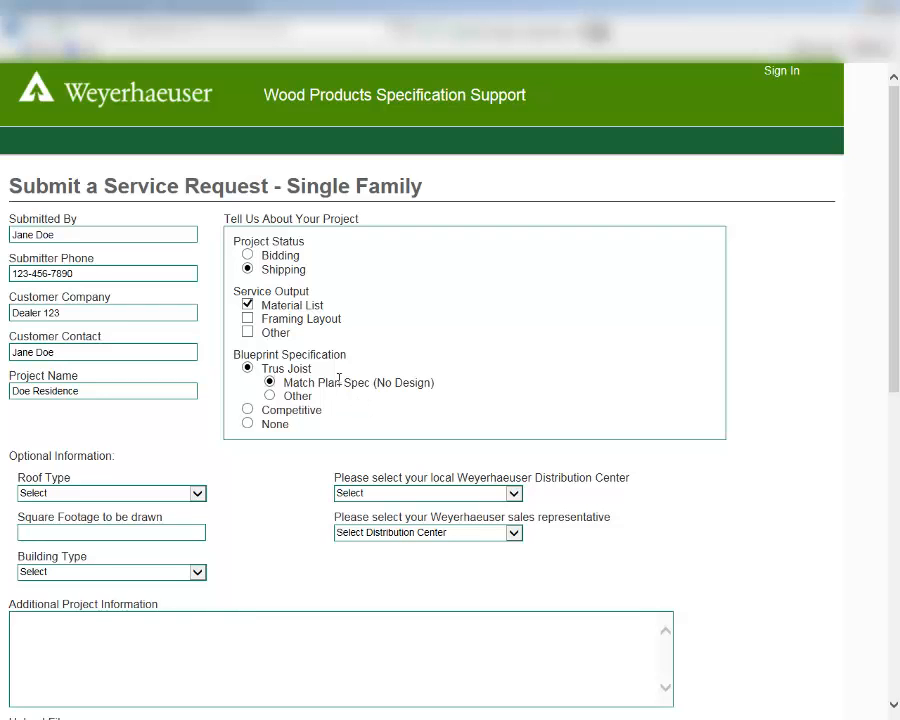
Step: Set the roof type to Truss, the square footage to be drawn to 2000, and the building type to Floor
{"action": "scroll", "coordinate": [262, 440], "scroll_direction": "down", "scroll_amount": 1}
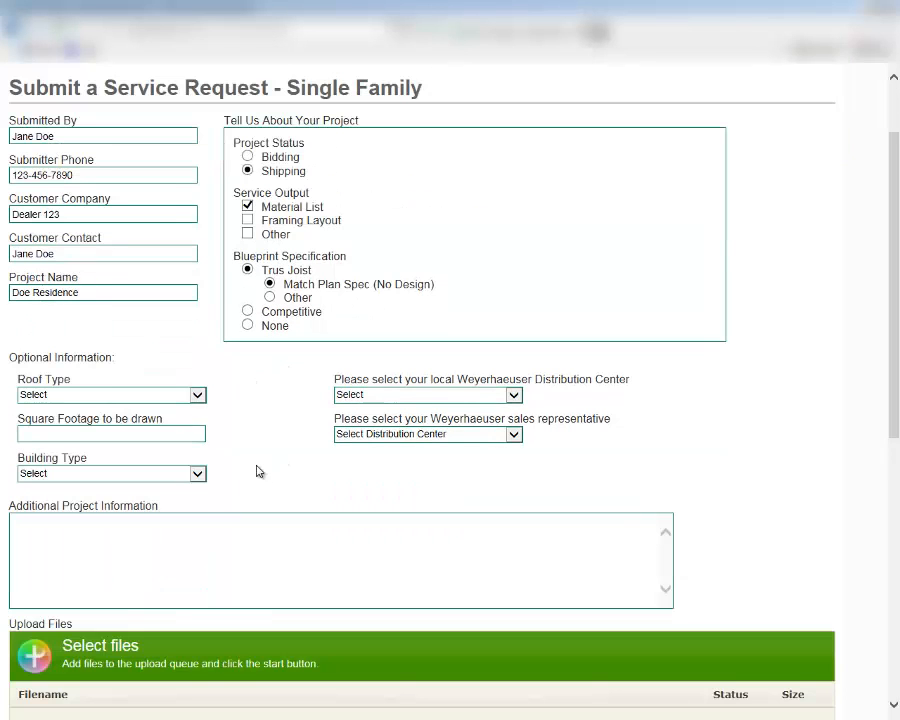
{"action": "left_click", "coordinate": [199, 397]}
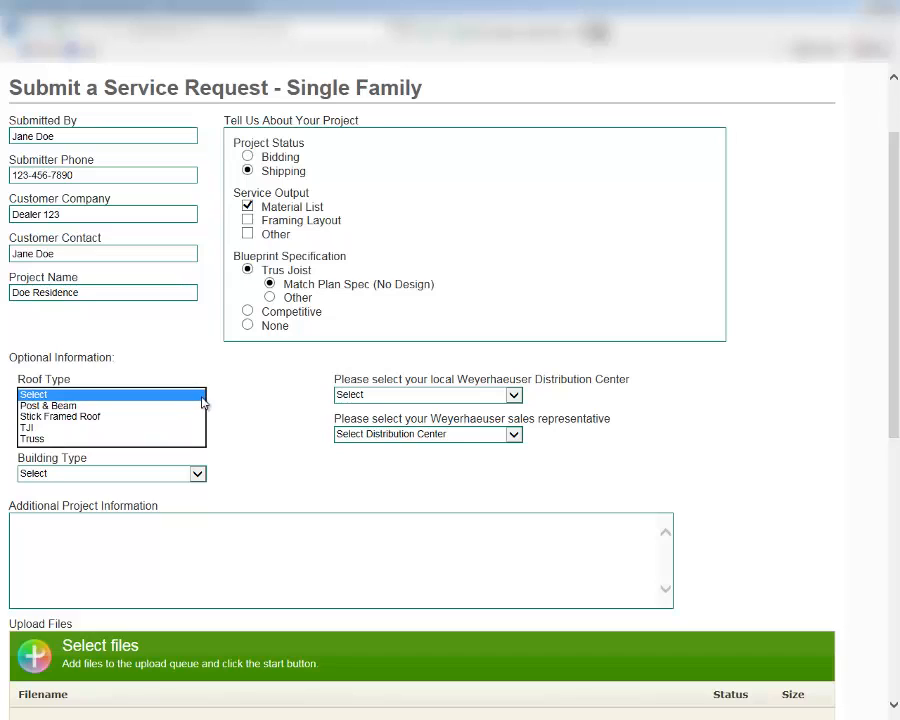
{"action": "left_click", "coordinate": [143, 444]}
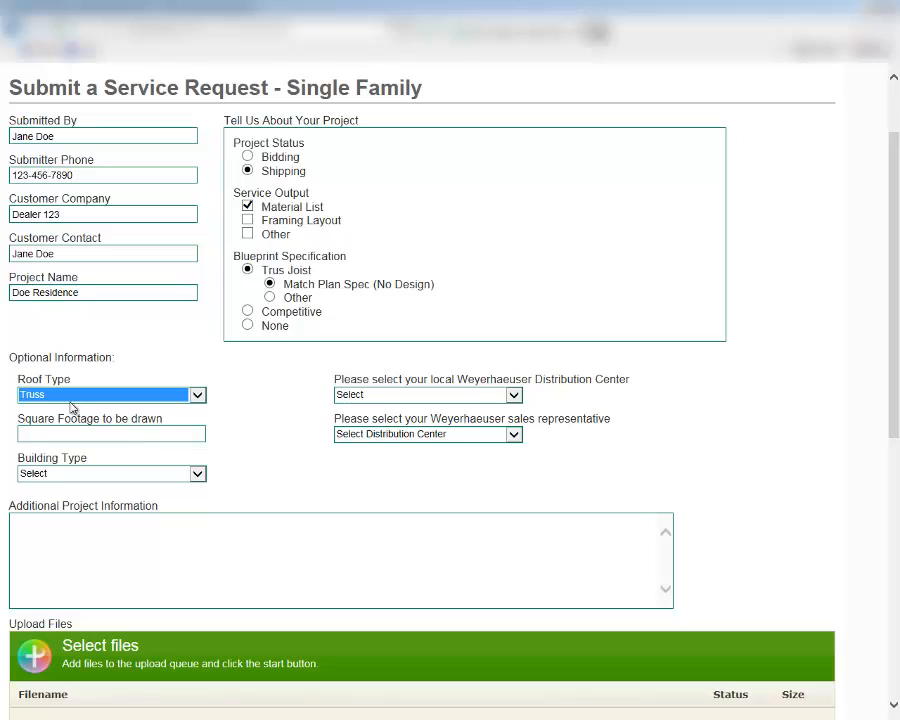
{"action": "left_click", "coordinate": [165, 433]}
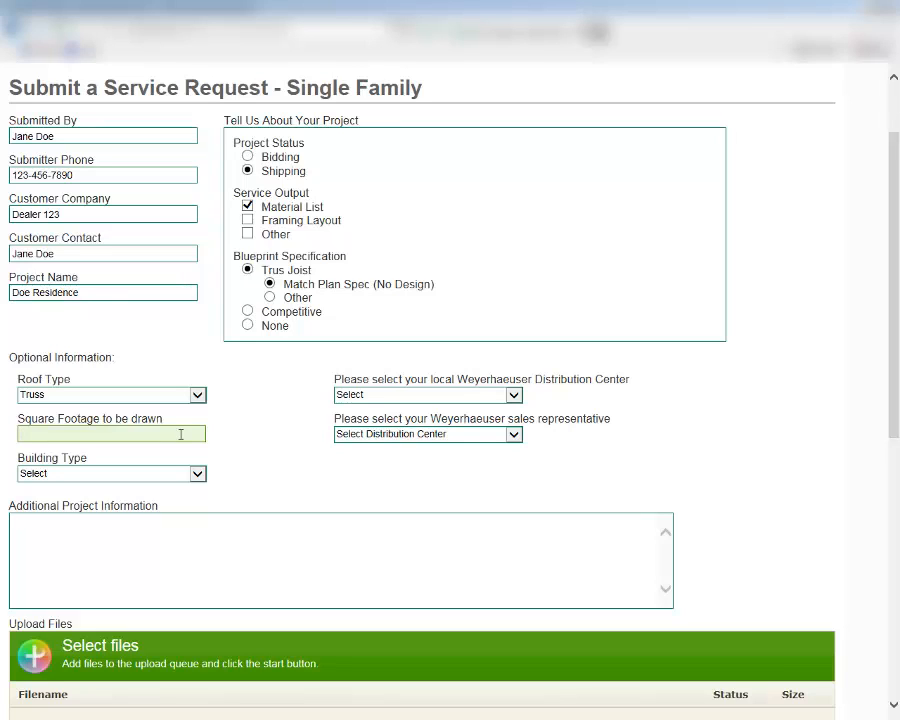
{"action": "type", "text": "2000"}
{"action": "left_click", "coordinate": [198, 474]}
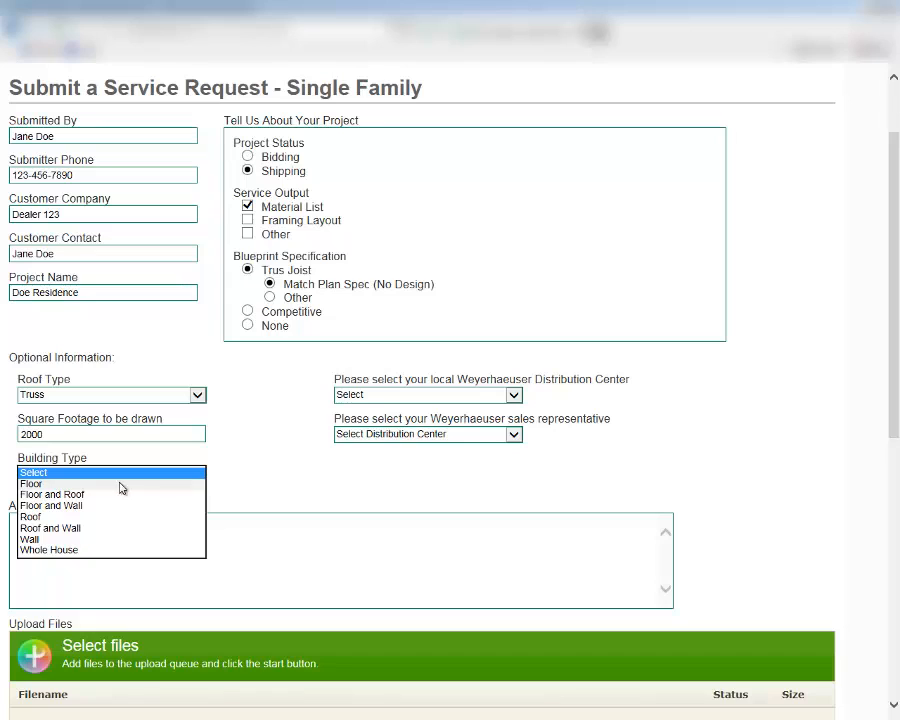
{"action": "left_click", "coordinate": [53, 484]}
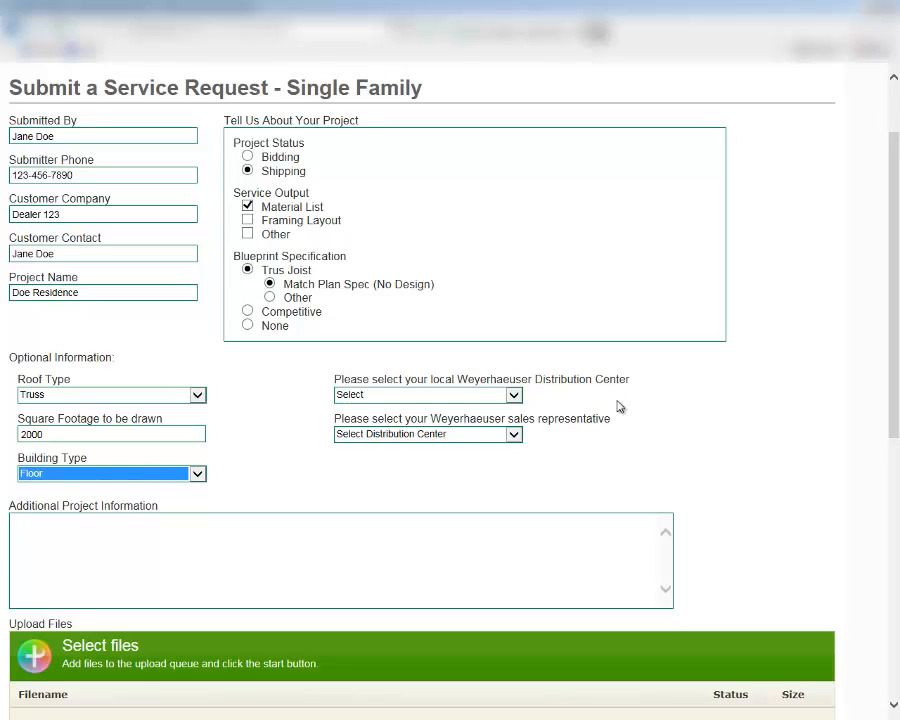
Step: Choose St Paul as the local distribution center and select the first listed sales representative
{"action": "left_click", "coordinate": [514, 396]}
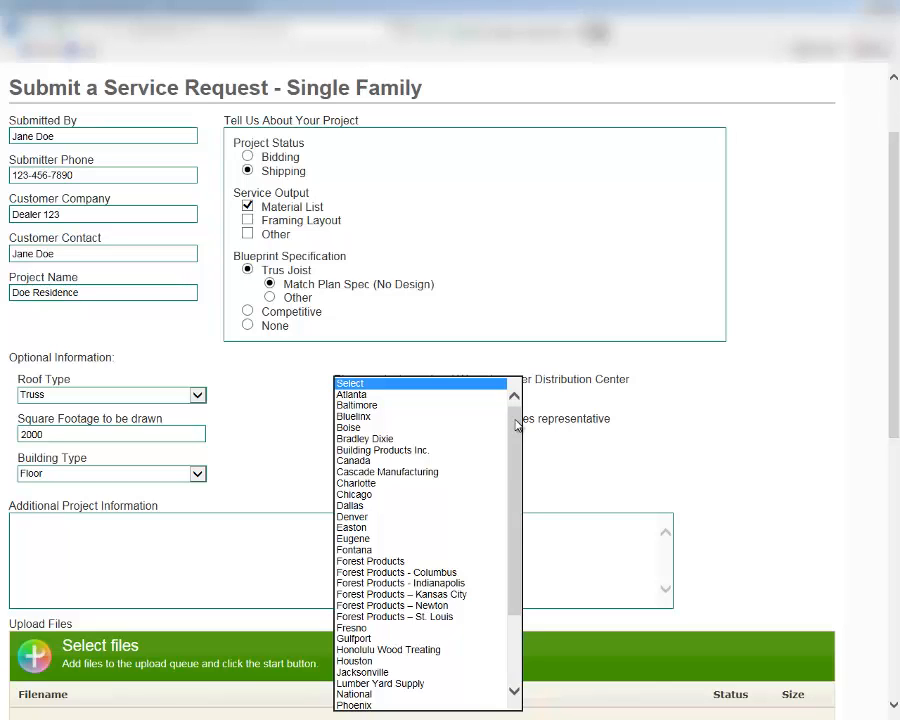
{"action": "left_click_drag", "start_coordinate": [516, 446], "coordinate": [509, 557]}
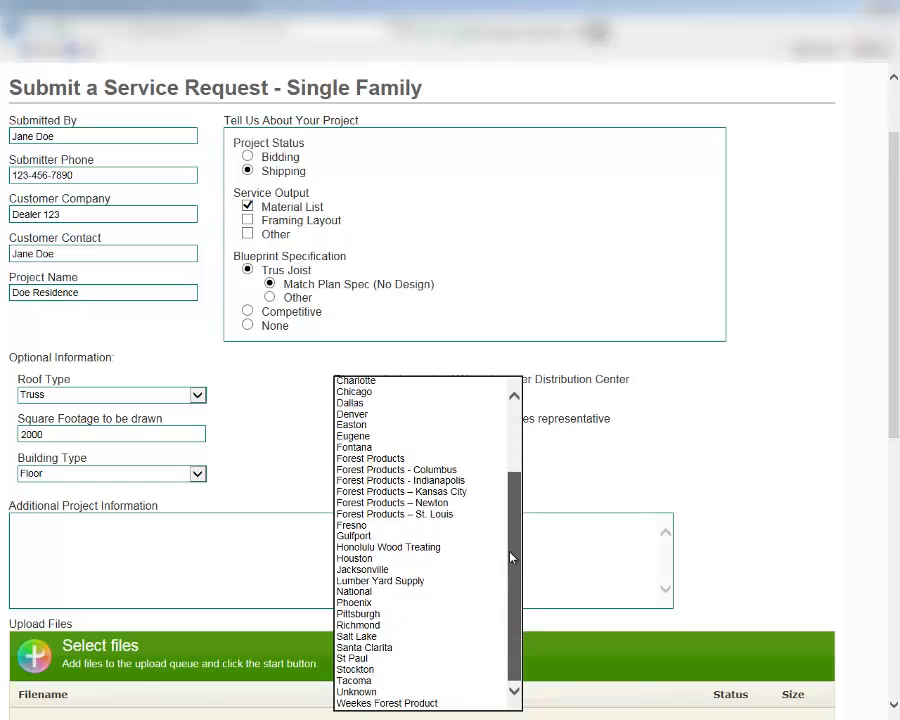
{"action": "left_click", "coordinate": [370, 658]}
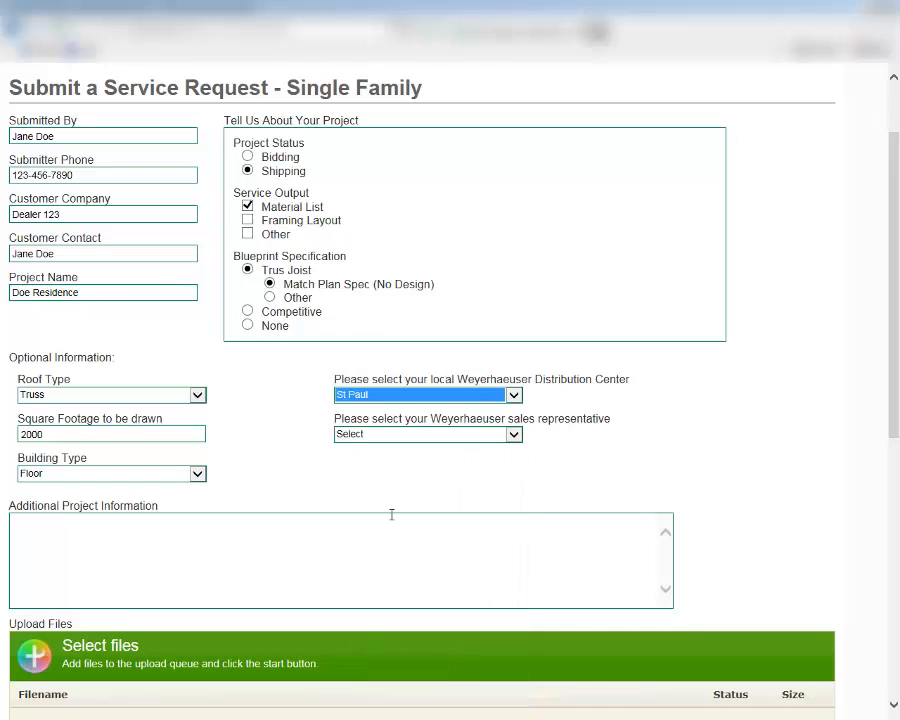
{"action": "left_click", "coordinate": [508, 437]}
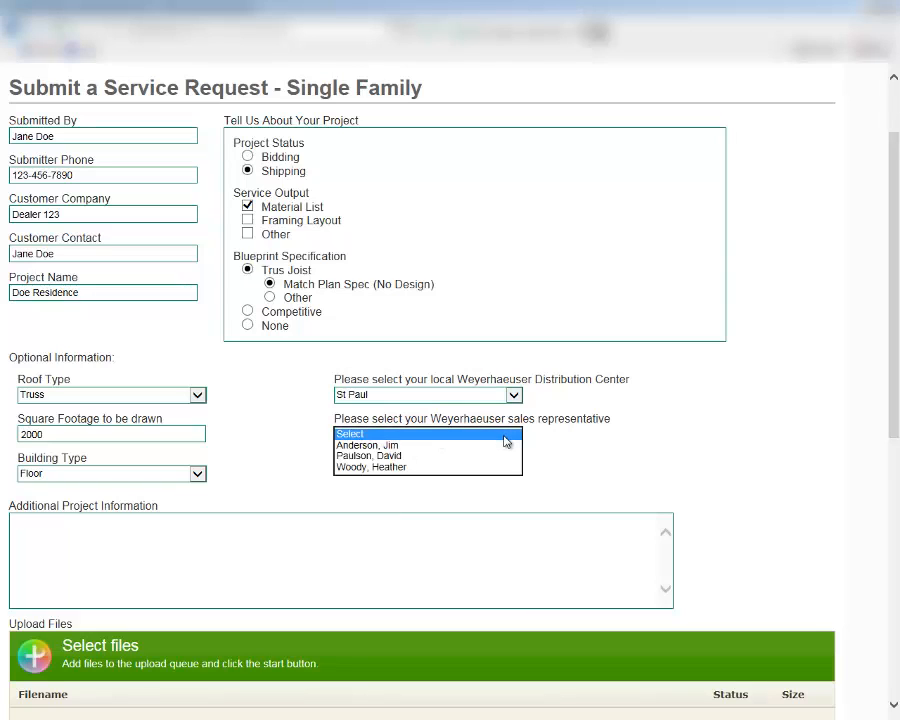
{"action": "left_click", "coordinate": [400, 446]}
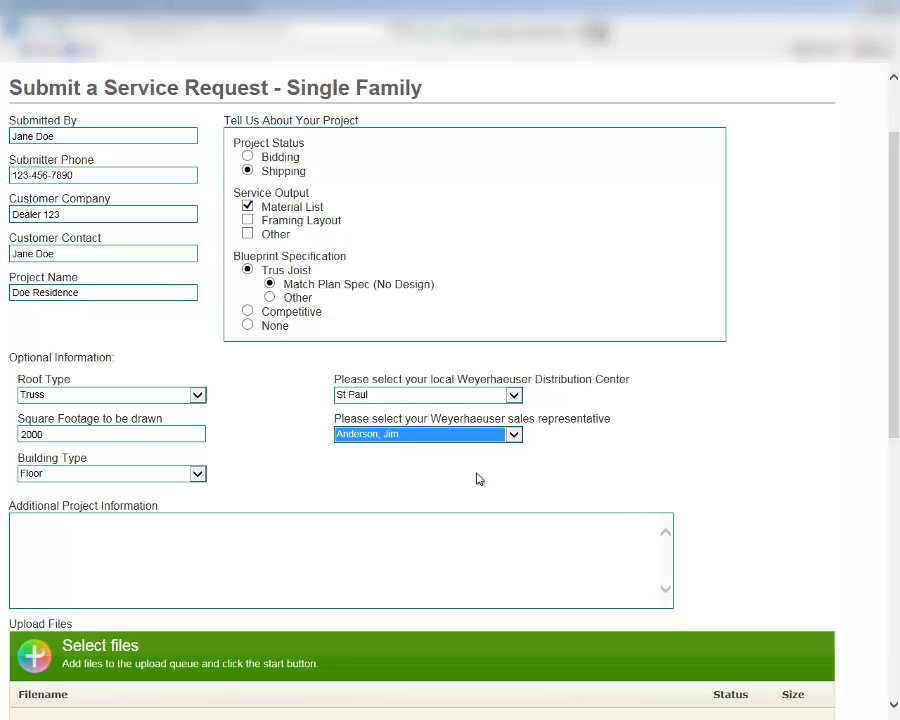
{"action": "left_click", "coordinate": [266, 543]}
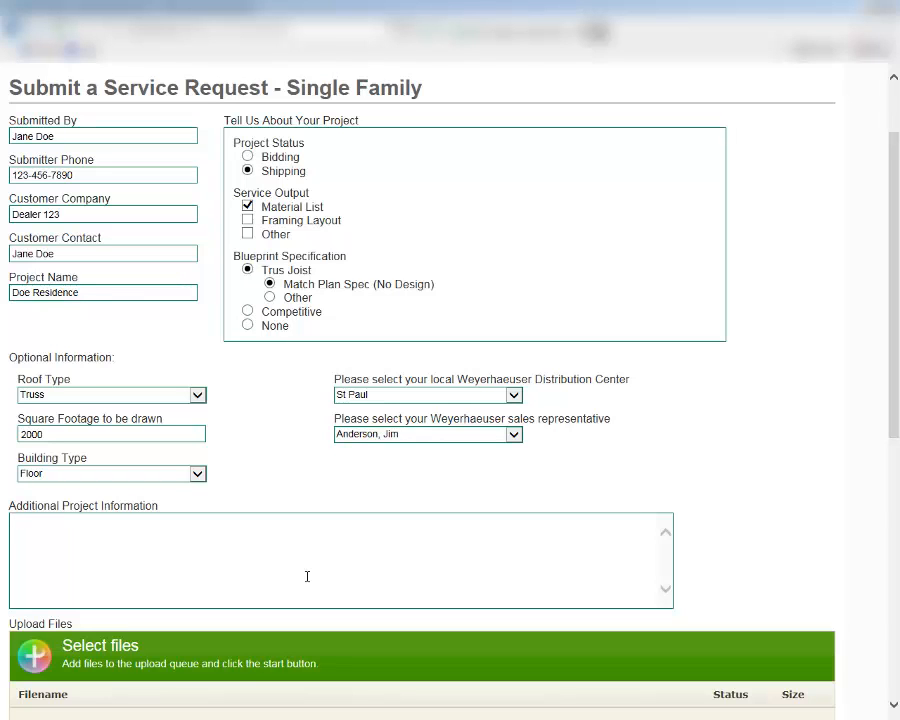
Step: Add Fascia.zip from the Desktop to the request's files and upload it
{"action": "scroll", "coordinate": [307, 576], "scroll_direction": "down", "scroll_amount": 4}
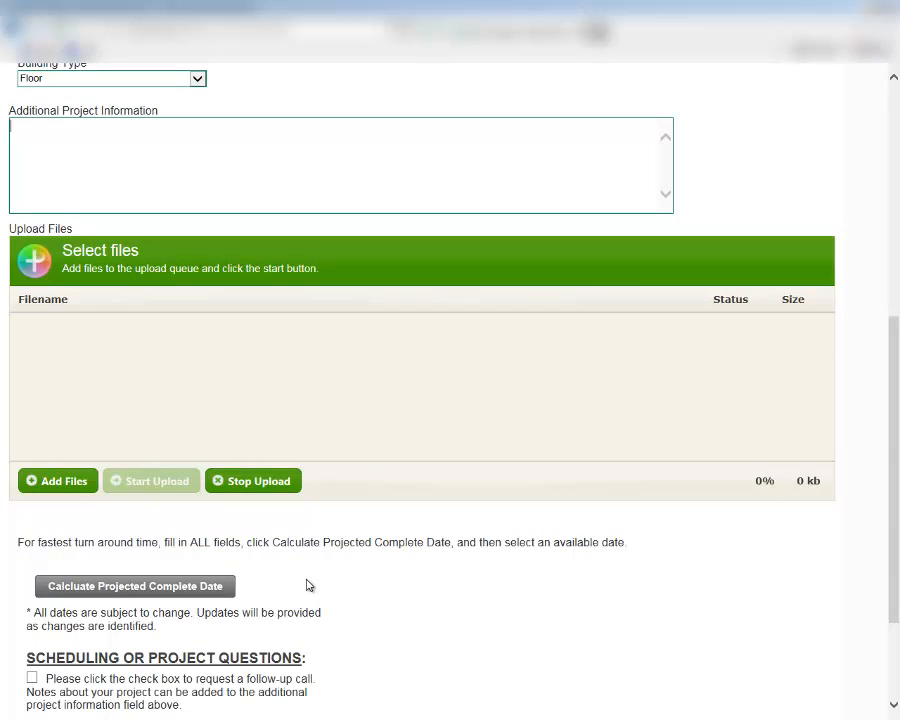
{"action": "left_click", "coordinate": [74, 483]}
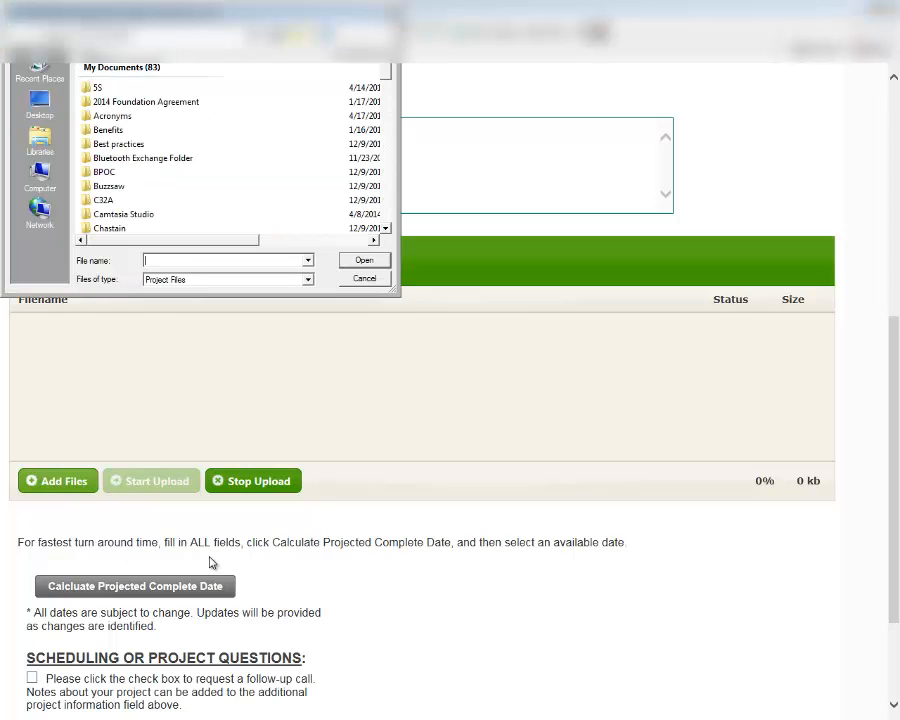
{"action": "left_click", "coordinate": [47, 117]}
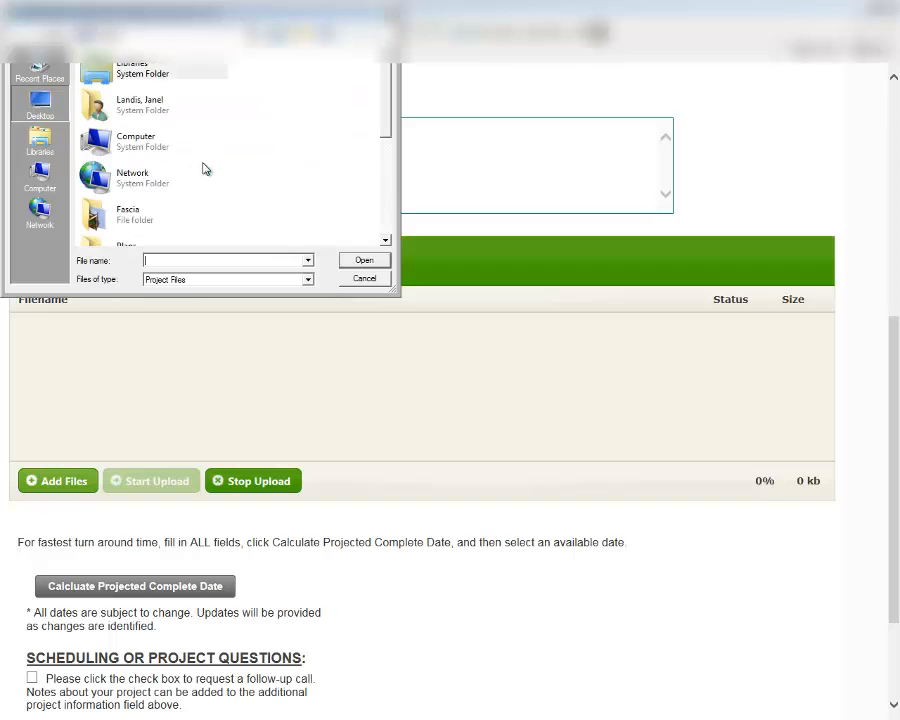
{"action": "left_click", "coordinate": [228, 182]}
{"action": "scroll", "coordinate": [227, 183], "scroll_direction": "down", "scroll_amount": 3}
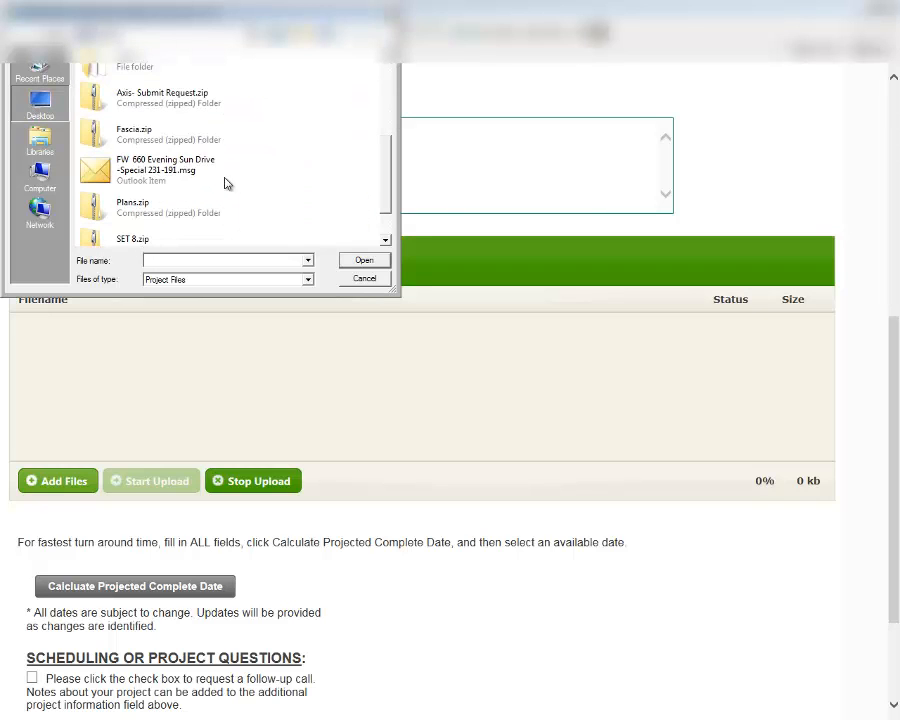
{"action": "double_click", "coordinate": [138, 144]}
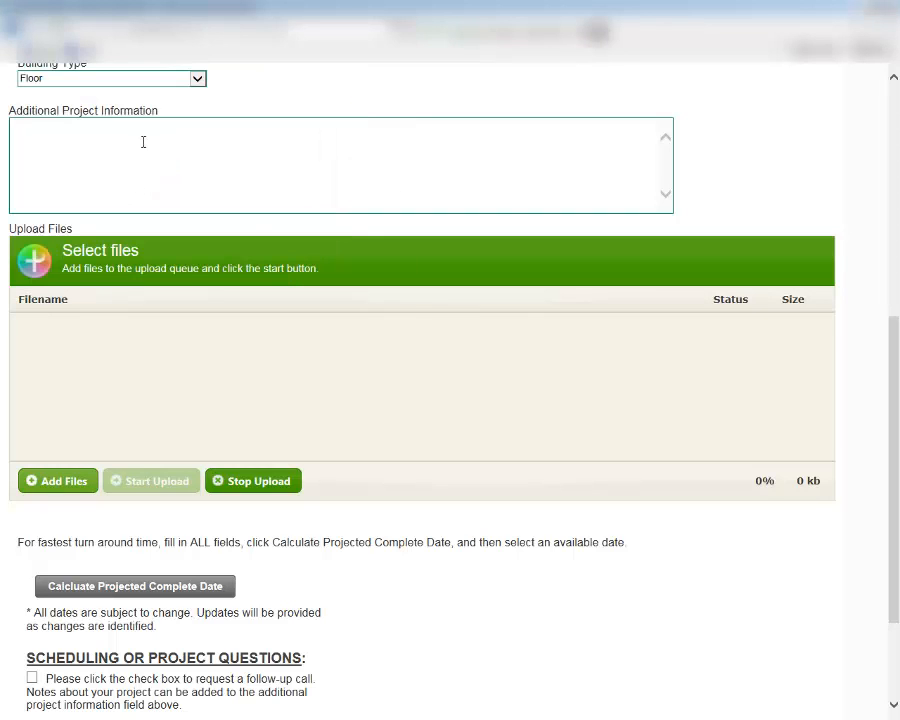
{"action": "left_click", "coordinate": [180, 482]}
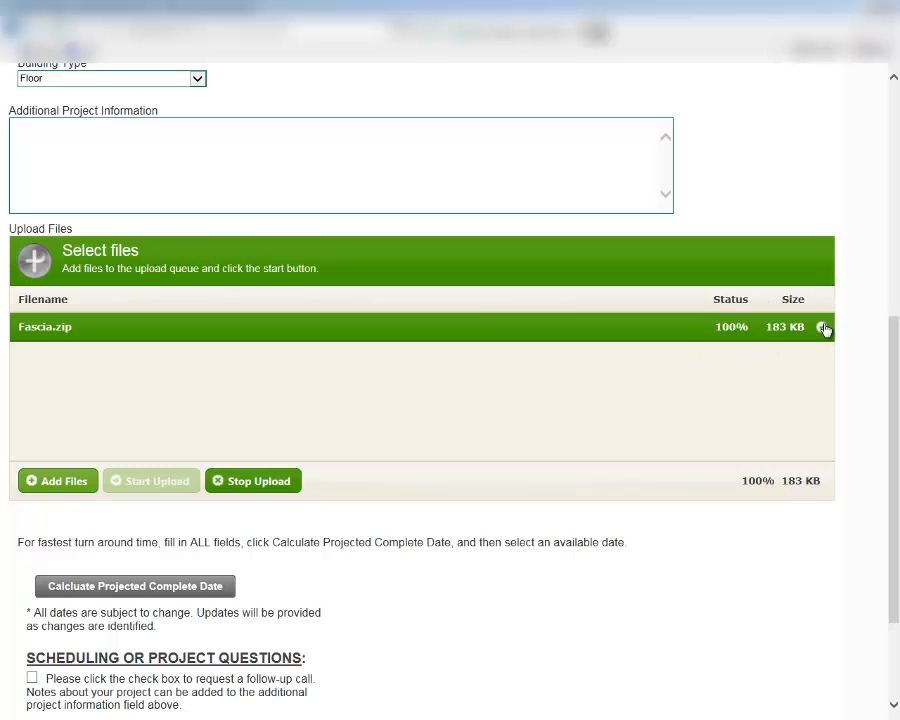
Step: Calculate the projected complete date for the request to get the available dates
{"action": "scroll", "coordinate": [852, 366], "scroll_direction": "down", "scroll_amount": 2}
{"action": "scroll", "coordinate": [852, 366], "scroll_direction": "down", "scroll_amount": 2}
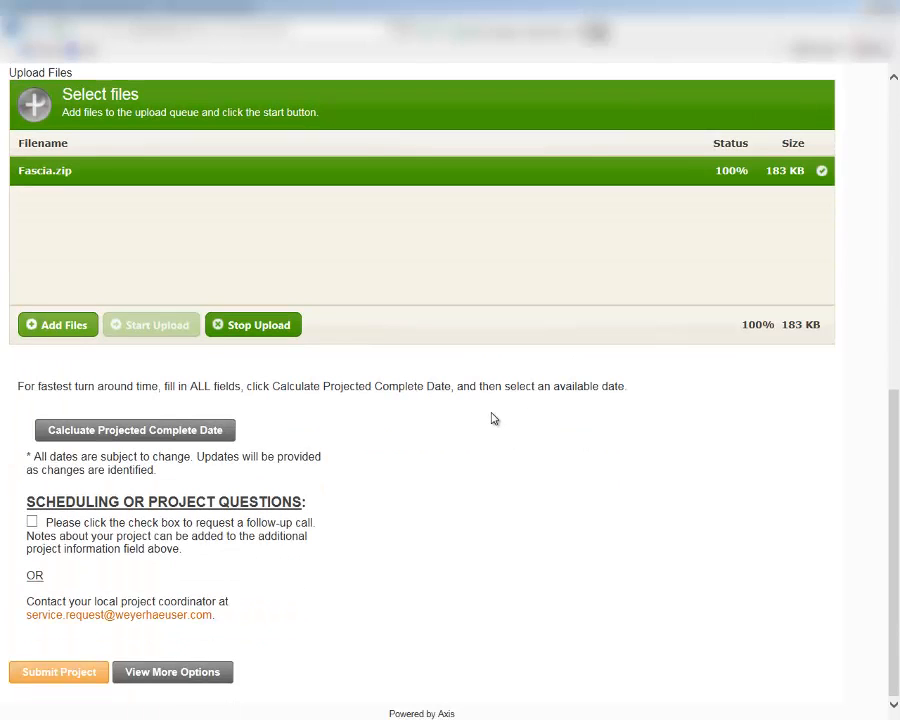
{"action": "left_click", "coordinate": [146, 438]}
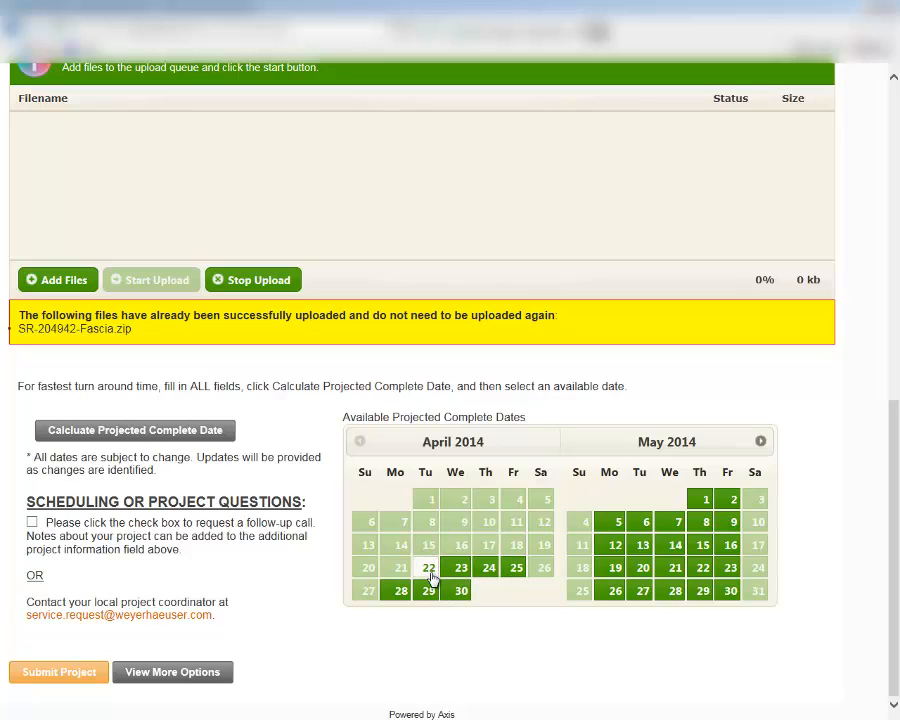
Step: Request a follow-up call for scheduling or project questions and review the additional project information field
{"action": "left_click", "coordinate": [32, 522]}
{"action": "scroll", "coordinate": [250, 553], "scroll_direction": "up", "scroll_amount": 3}
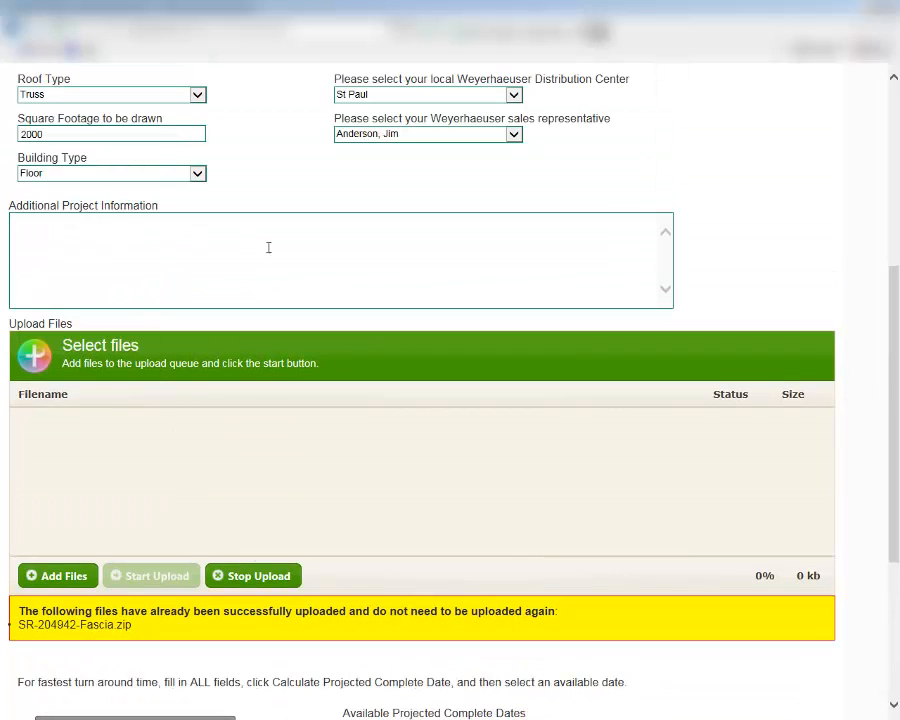
{"action": "scroll", "coordinate": [174, 270], "scroll_direction": "down", "scroll_amount": 3}
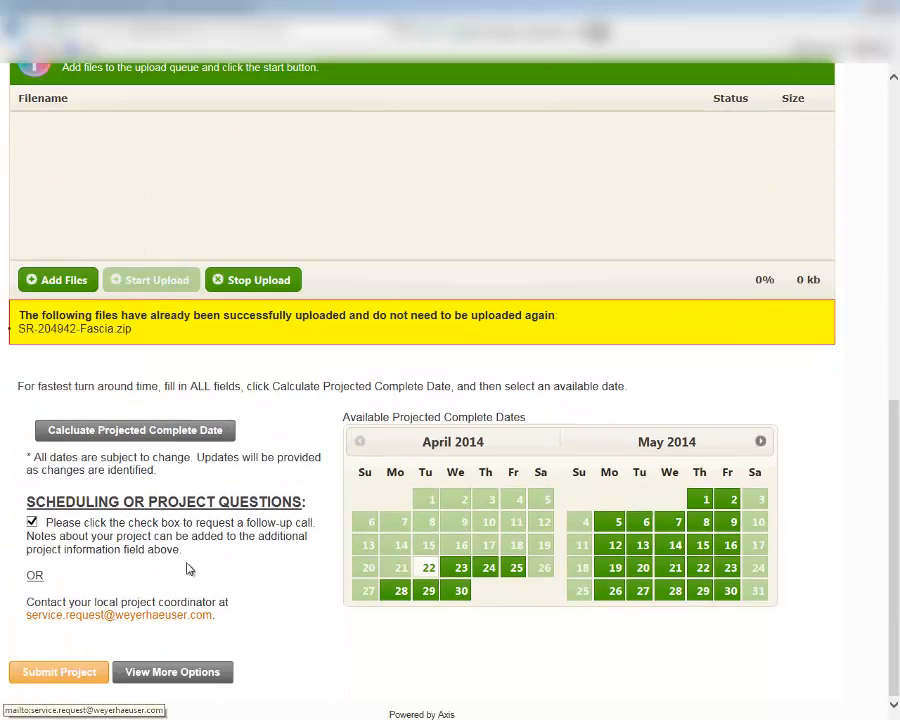